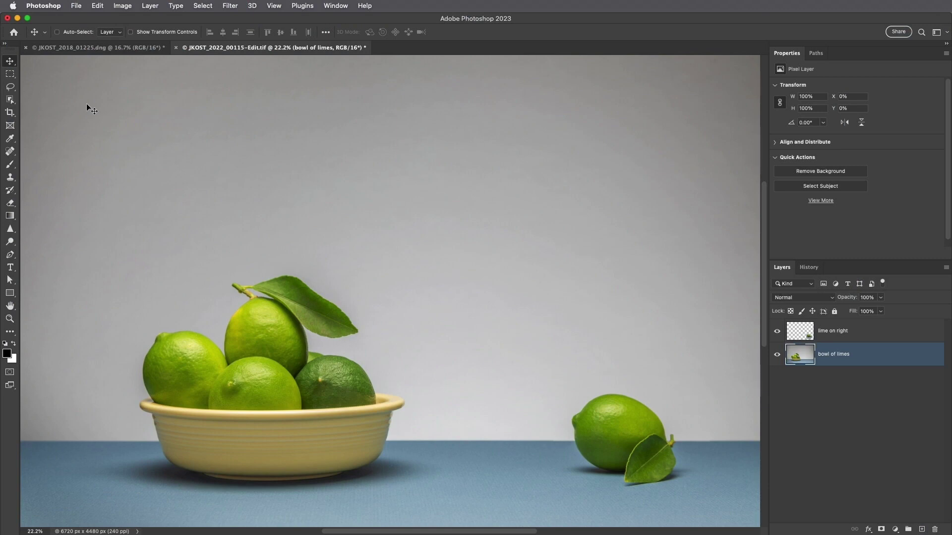
Activate the Object Selection Tool so Object Finder outlines the leaf and limes.
left_click(10, 99)
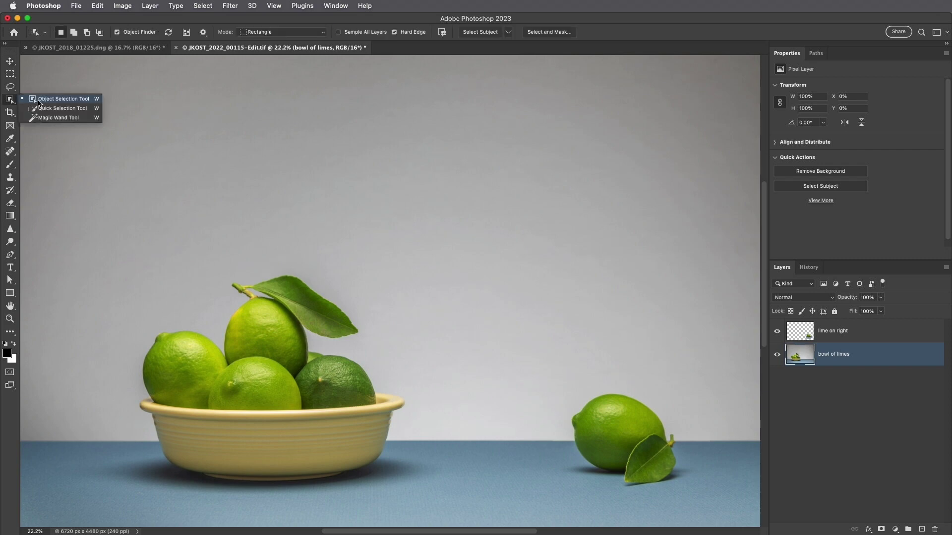
left_click(61, 102)
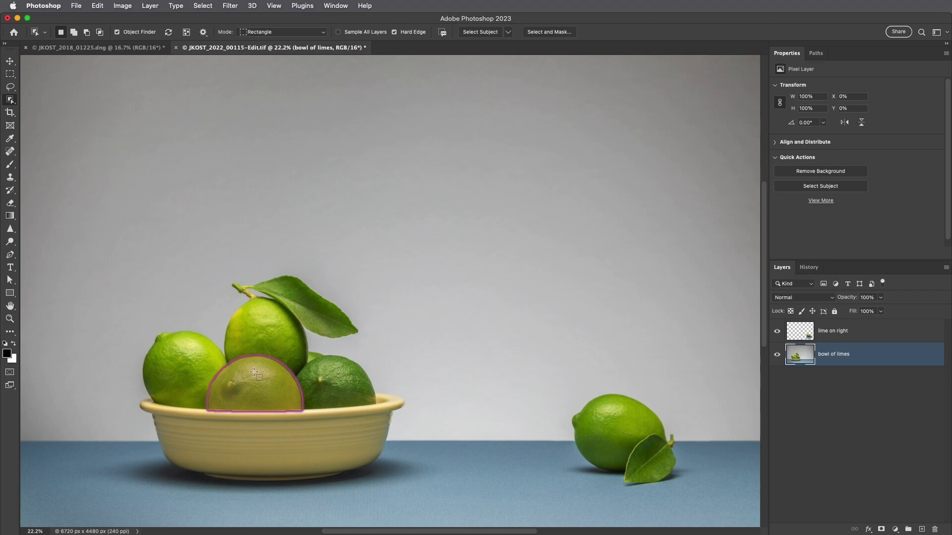
Open the Object Finder settings and leave the overlay colour at Magenta.
left_click(203, 33)
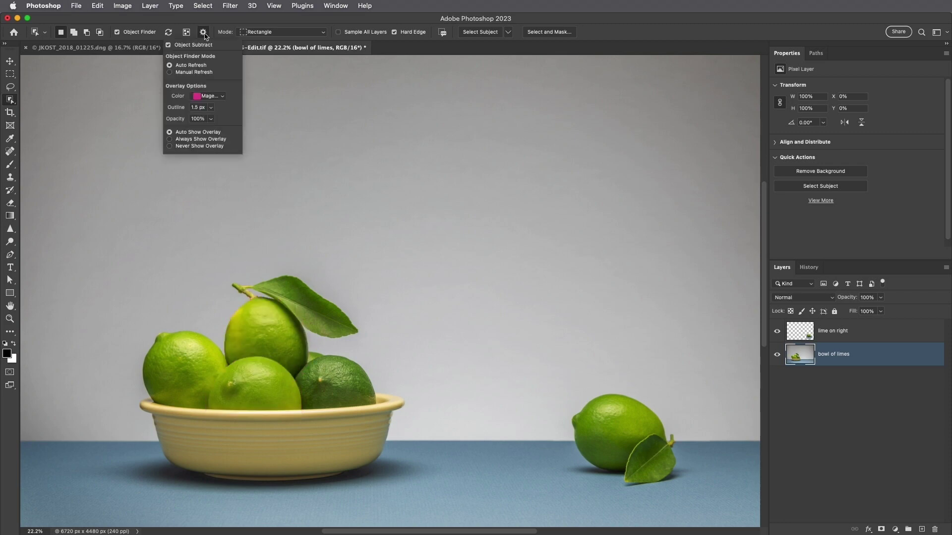
left_click(223, 96)
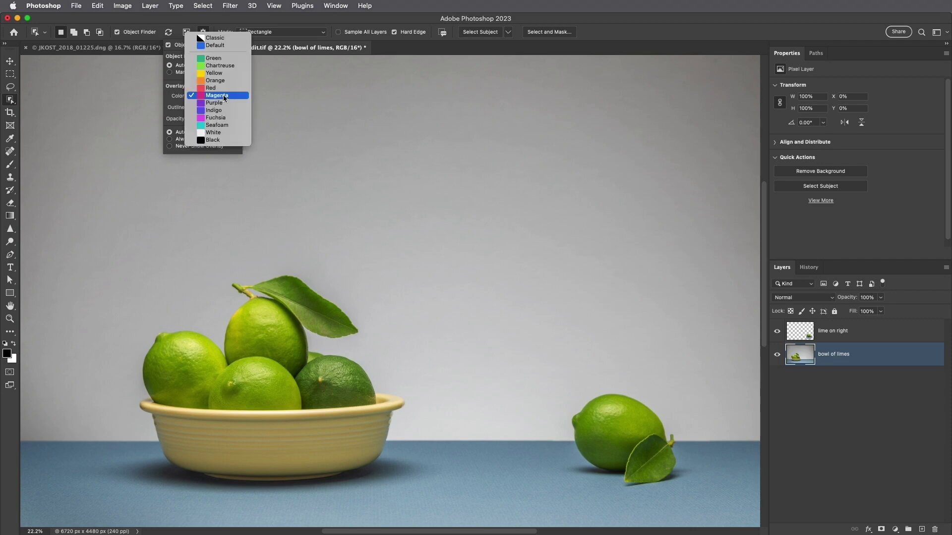
left_click(223, 96)
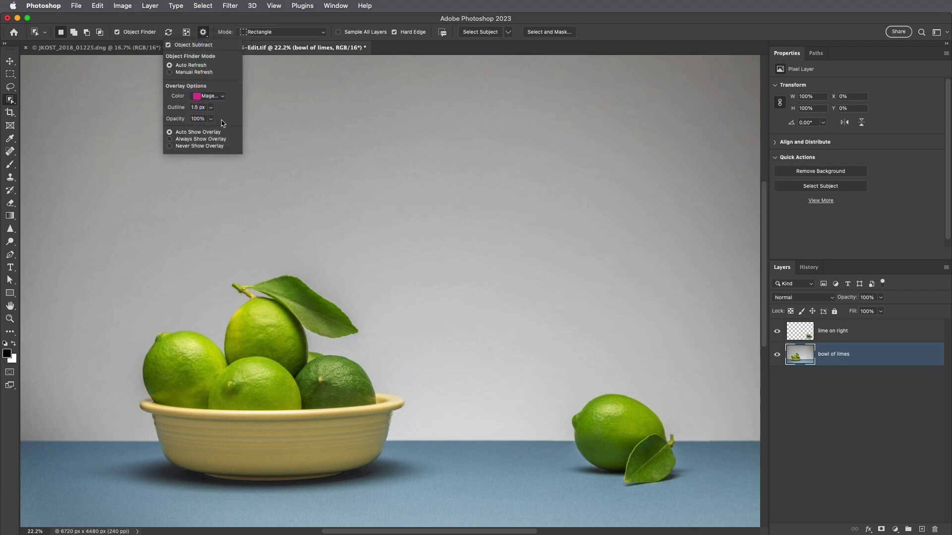
Select the leaf, then add the top, left and front limes in the bowl.
key("Escape")
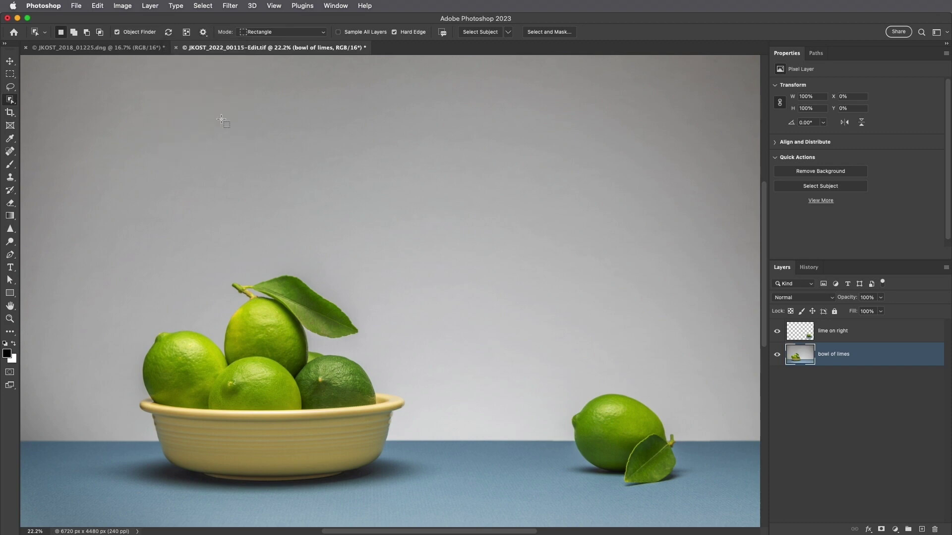
left_click(288, 293)
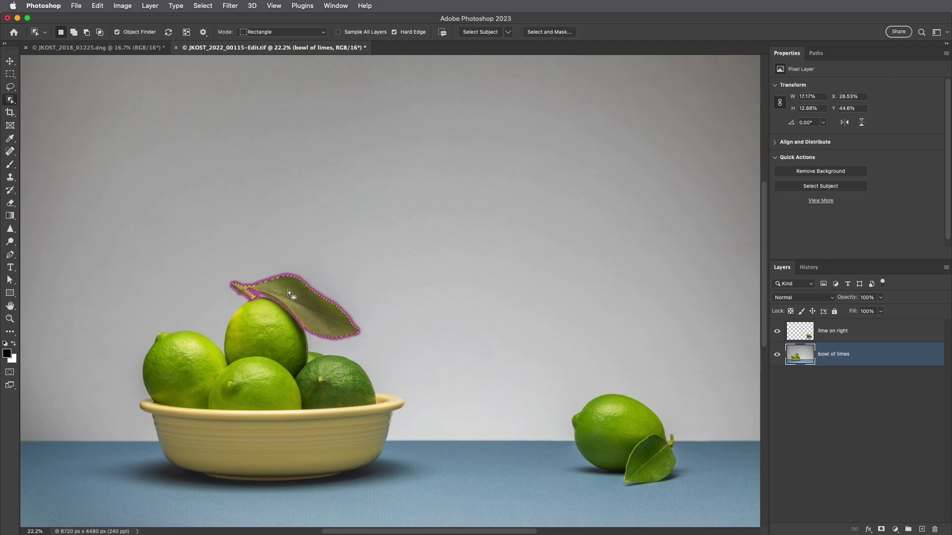
left_click(74, 32)
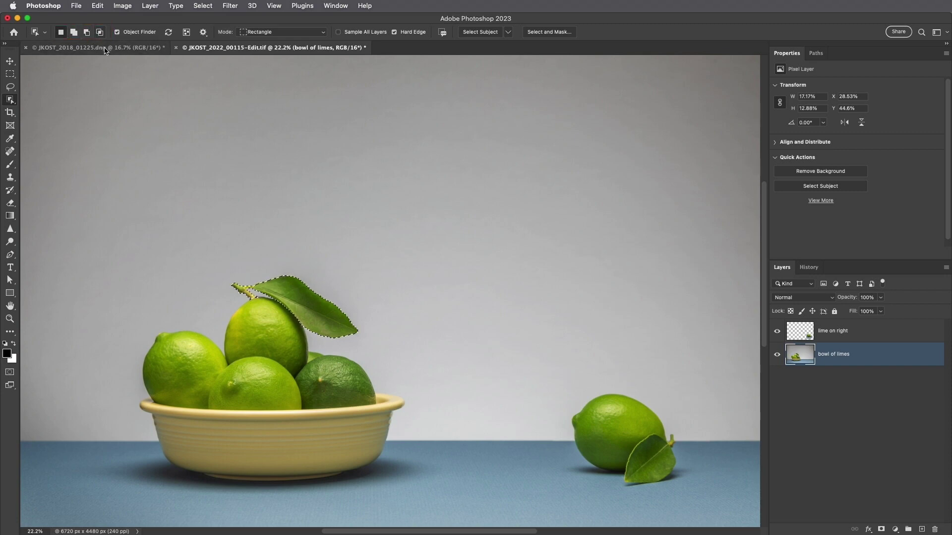
left_click(248, 325)
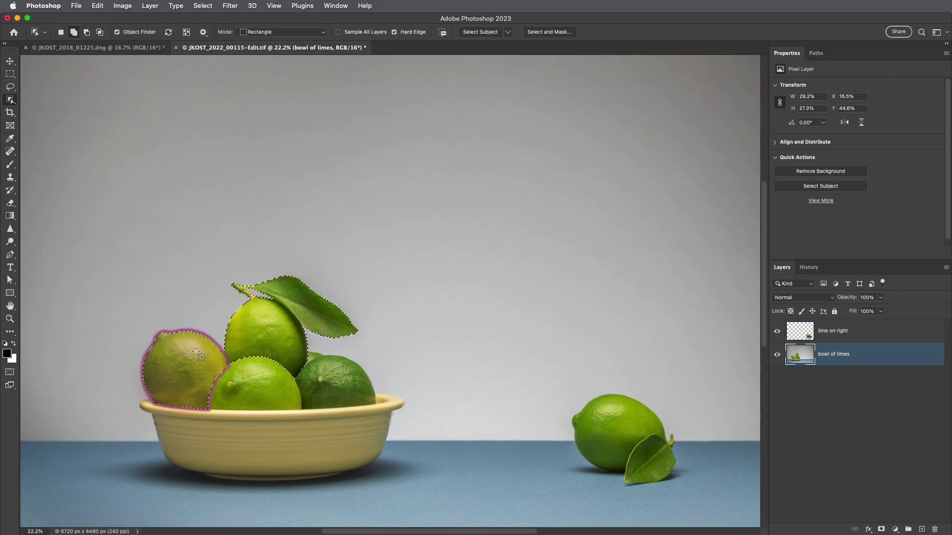
left_click(196, 352)
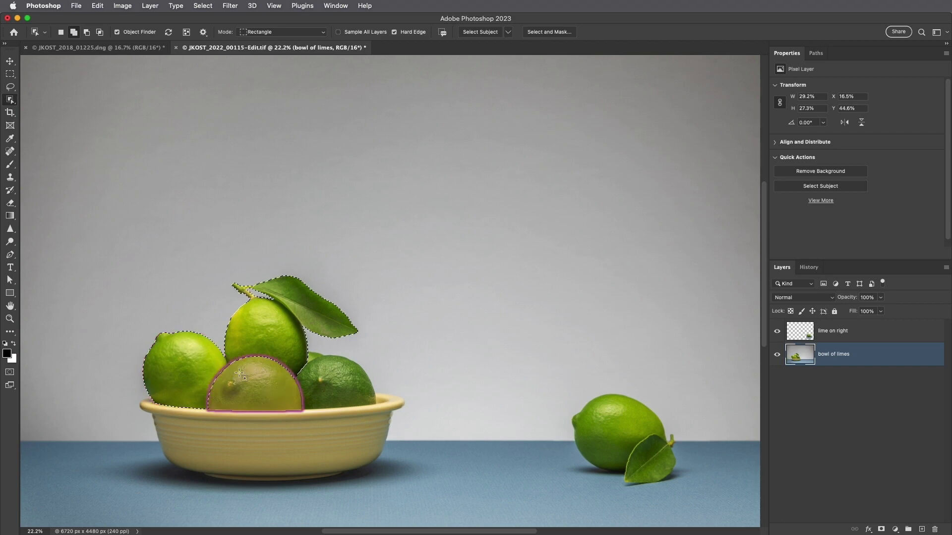
left_click(283, 382)
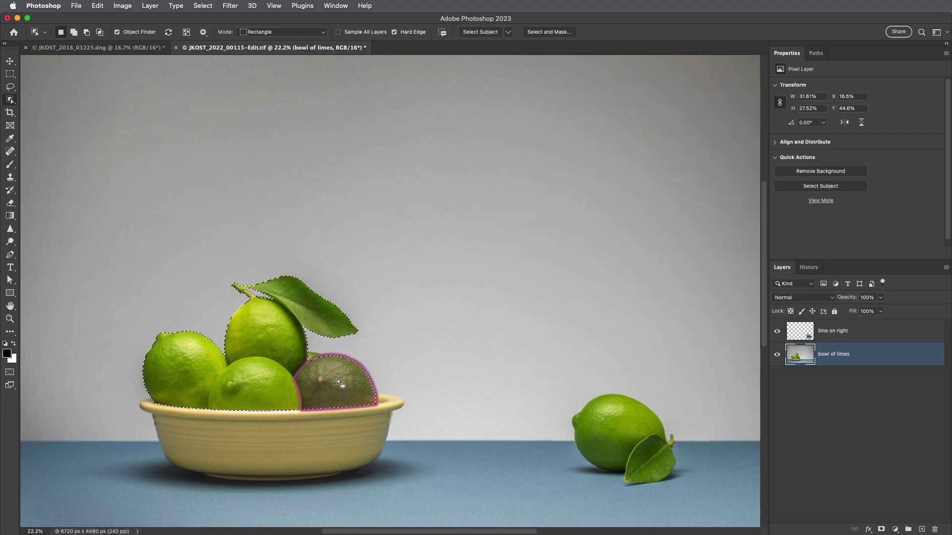
Deselect, keep Rectangle mode, and drag a rectangle around the whole bowl.
left_click(202, 5)
left_click(210, 28)
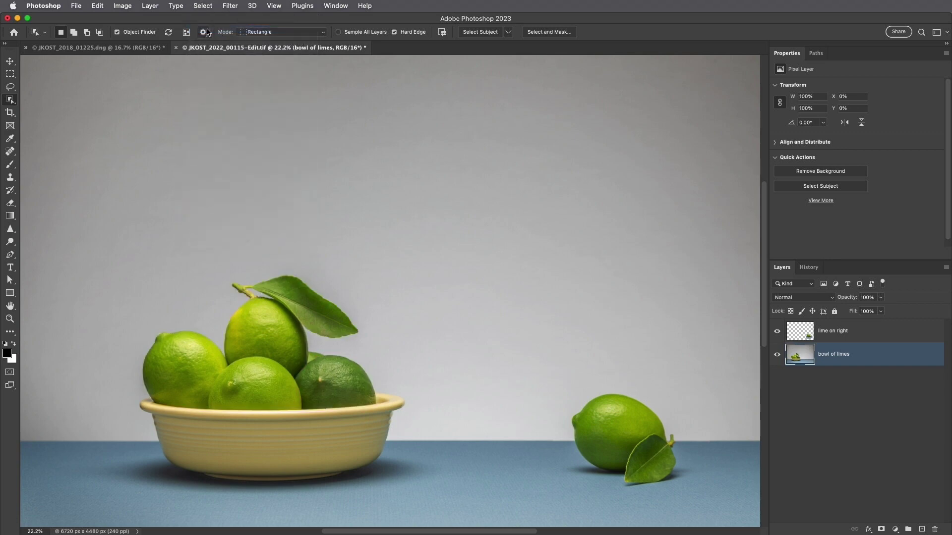
left_click(281, 33)
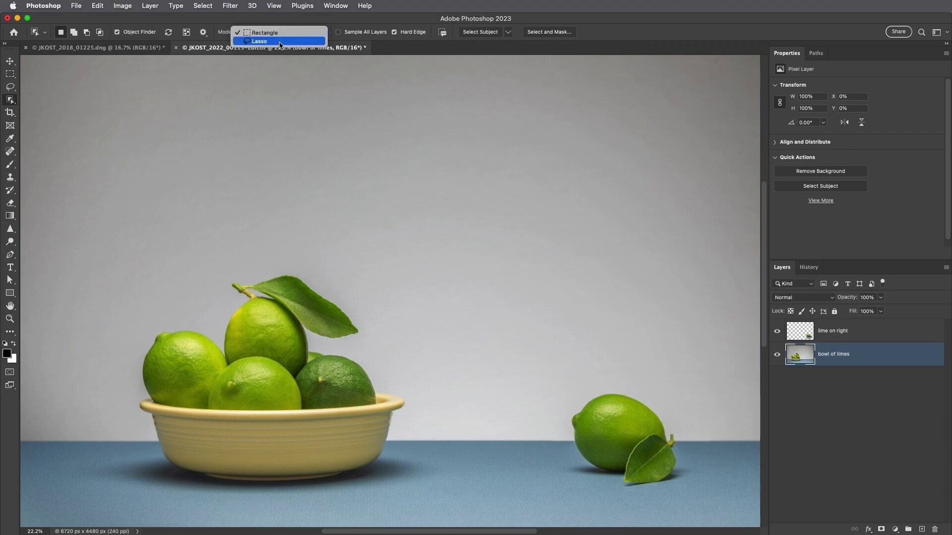
left_click(279, 33)
mouse_move(100, 217)
left_mouse_down()
mouse_move(365, 436)
mouse_move(427, 507)
left_mouse_up()
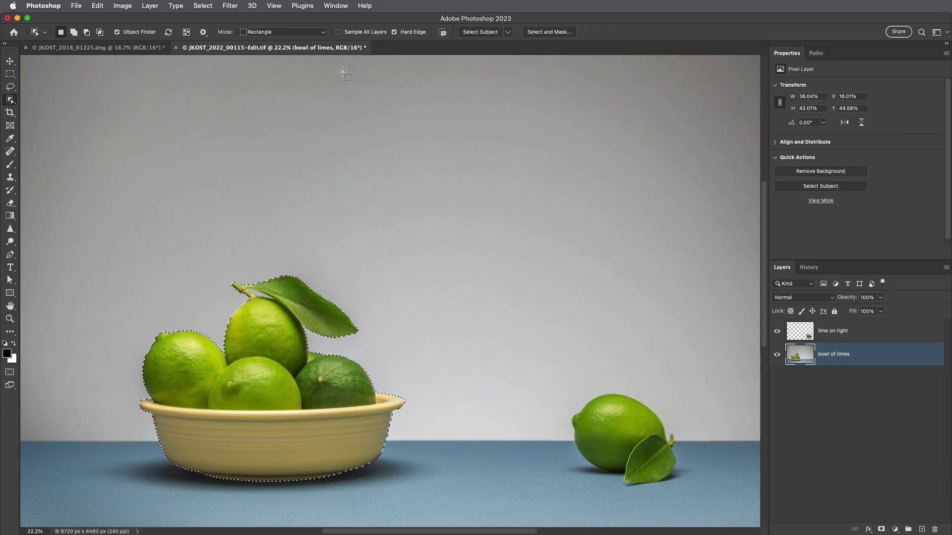
Enable Sample All Layers, select the bowl plus the right lime, and preview all detected objects.
left_click(339, 32)
left_click_drag(95, 214, 698, 505)
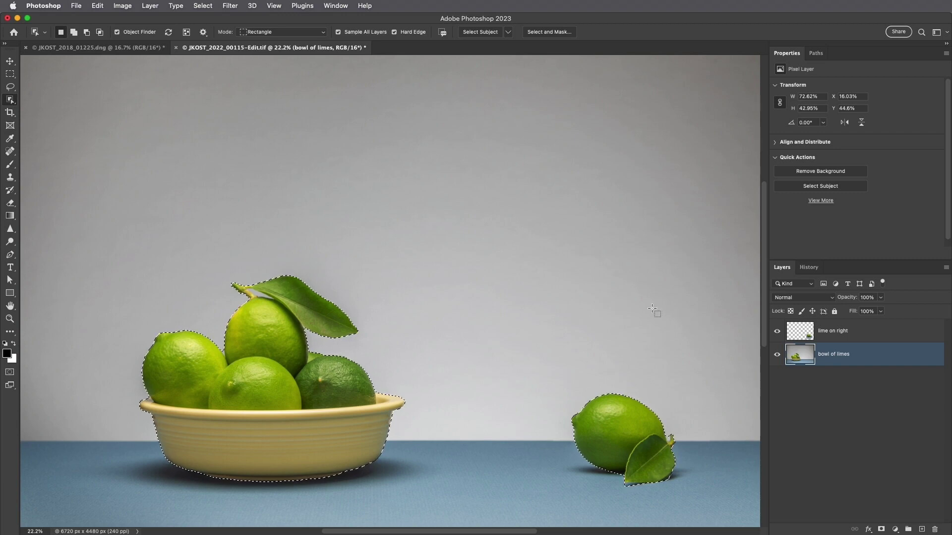
left_click(187, 32)
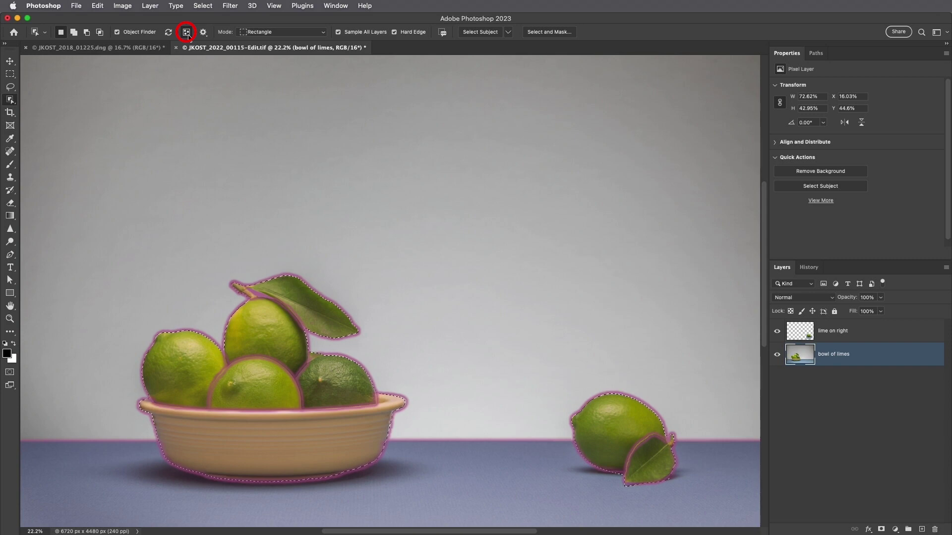
left_click(187, 33)
left_click(204, 6)
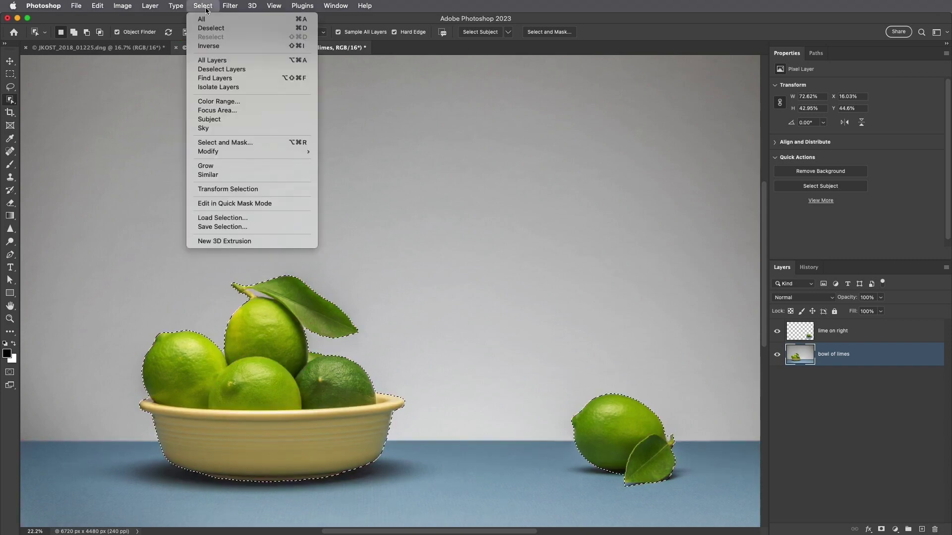
Clear the selection and run Layer > Mask All Objects to create seven masked groups.
left_click(215, 28)
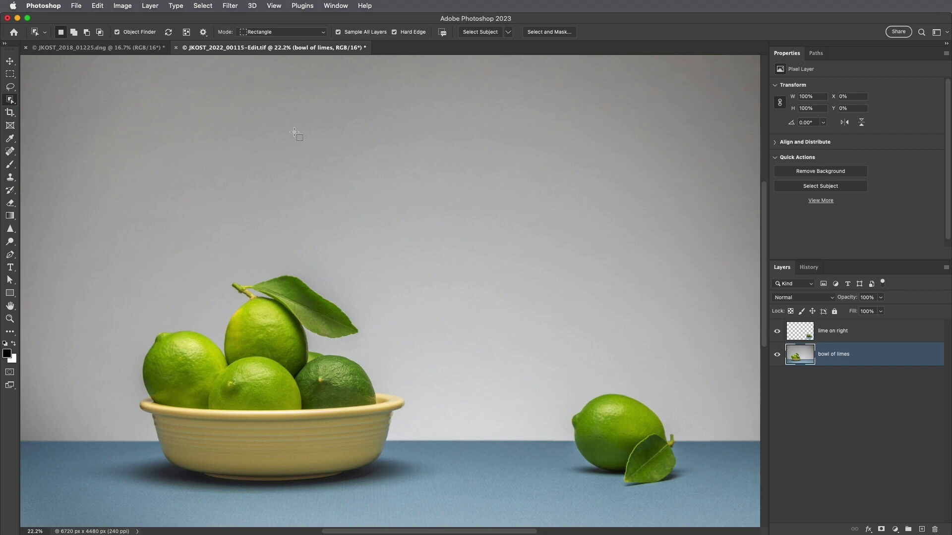
left_click(151, 6)
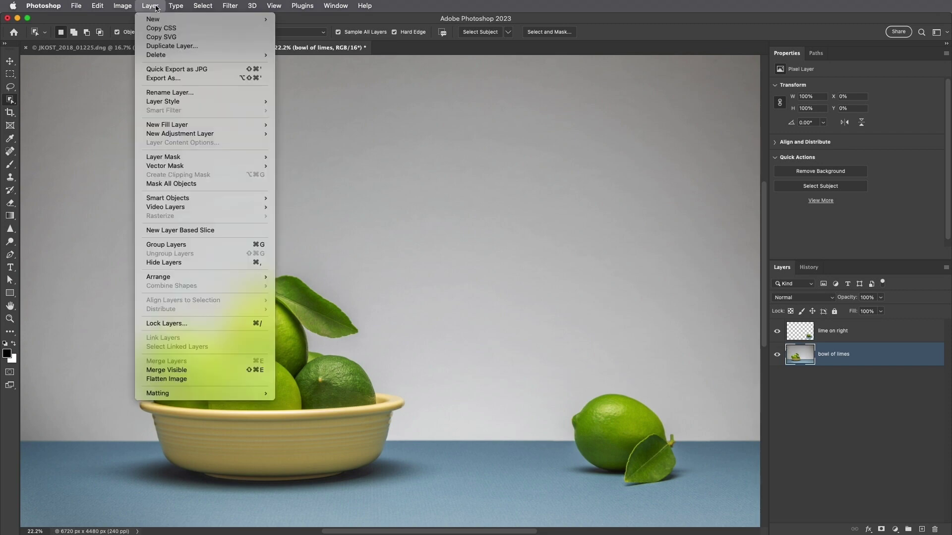
left_click(203, 184)
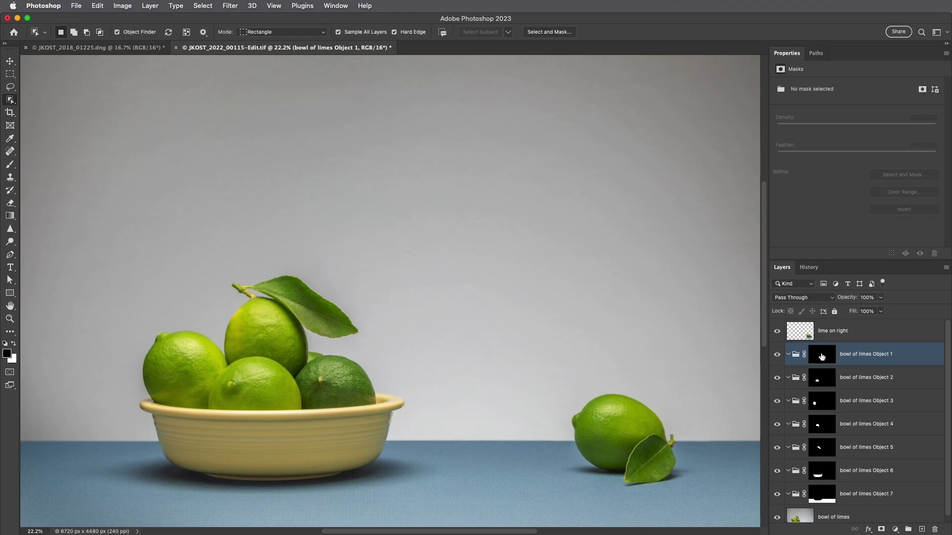
Add a Hue/Saturation adjustment to bowl of limes Object 6 with Hue at -175.
left_click(822, 471)
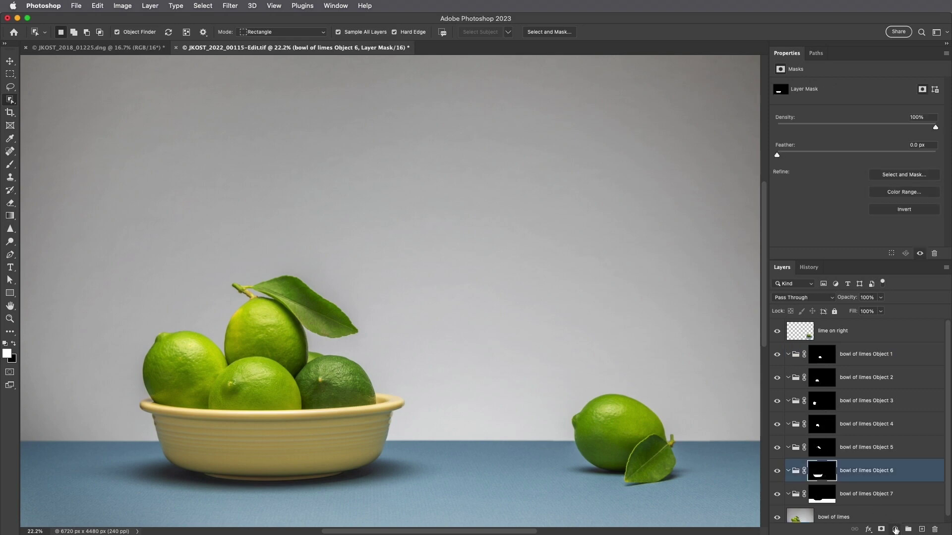
left_click(895, 529)
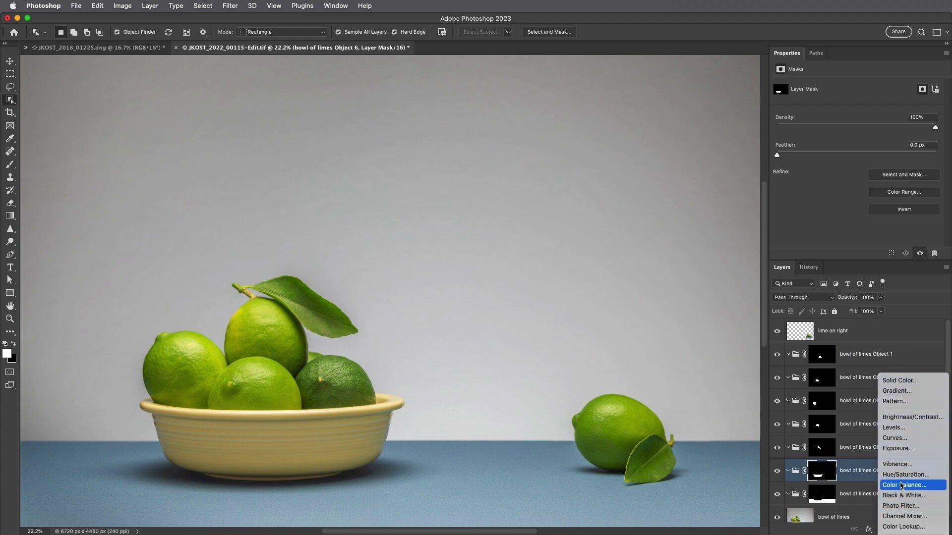
left_click(902, 476)
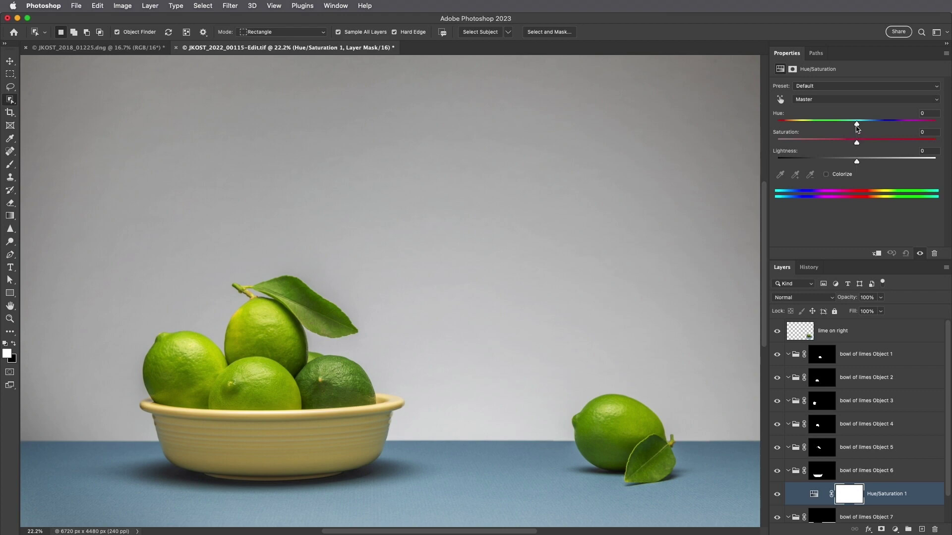
left_click_drag(857, 124, 779, 124)
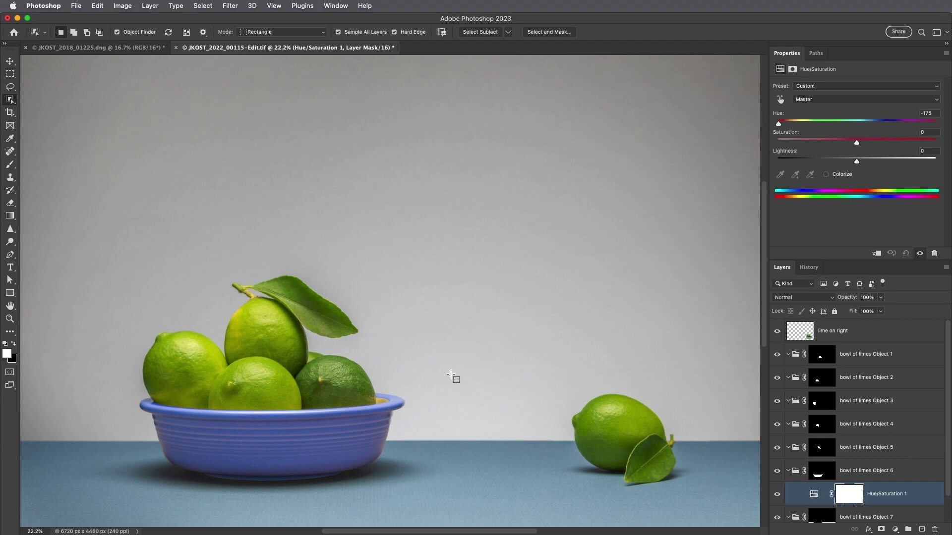
Lasso the missed rim patch and fill it with white on the Object 6 mask.
key("l")
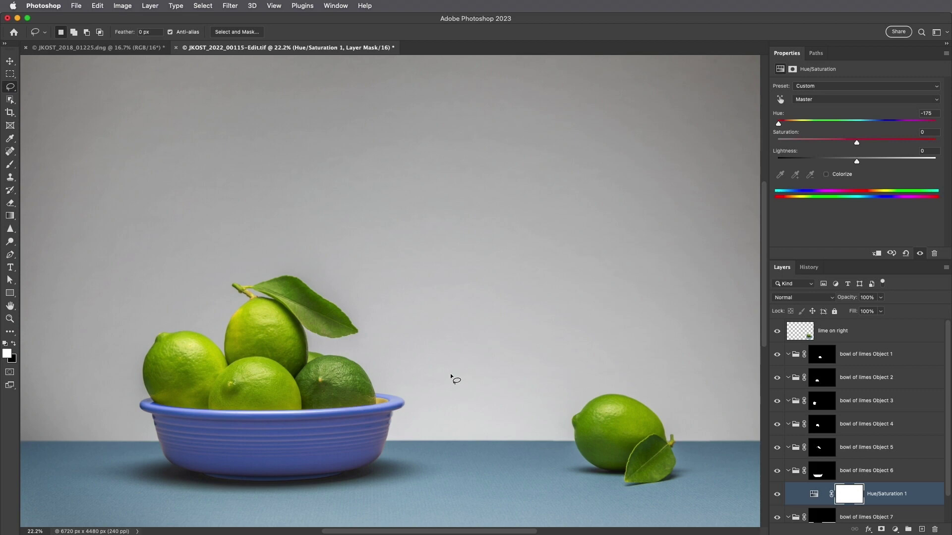
mouse_move(376, 397)
left_mouse_down()
mouse_move(390, 400)
mouse_move(387, 408)
mouse_move(375, 398)
left_mouse_up()
left_click(821, 471)
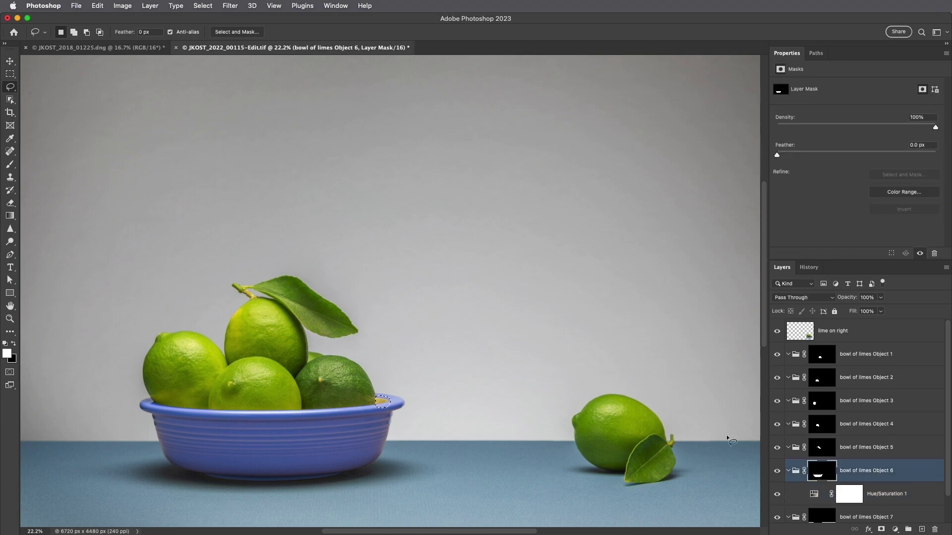
left_click(97, 5)
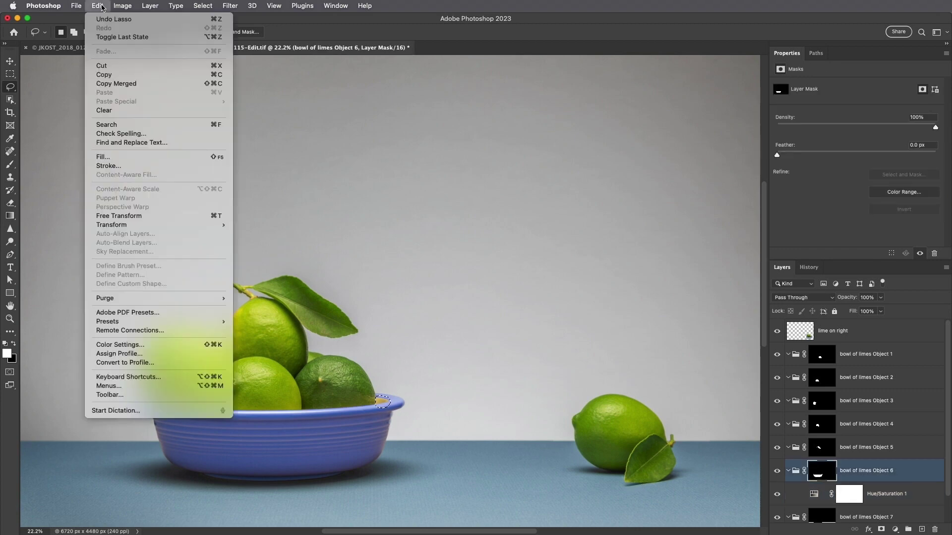
left_click(104, 156)
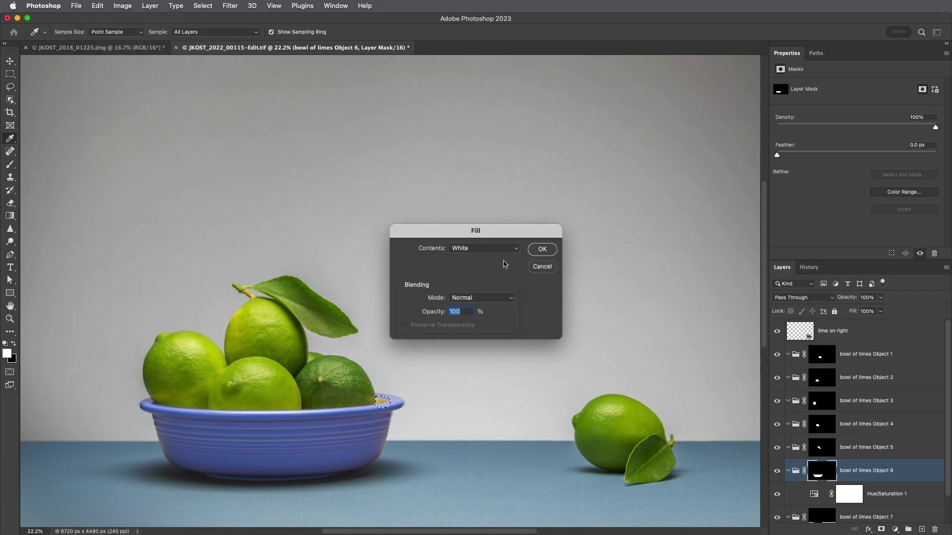
left_click(543, 250)
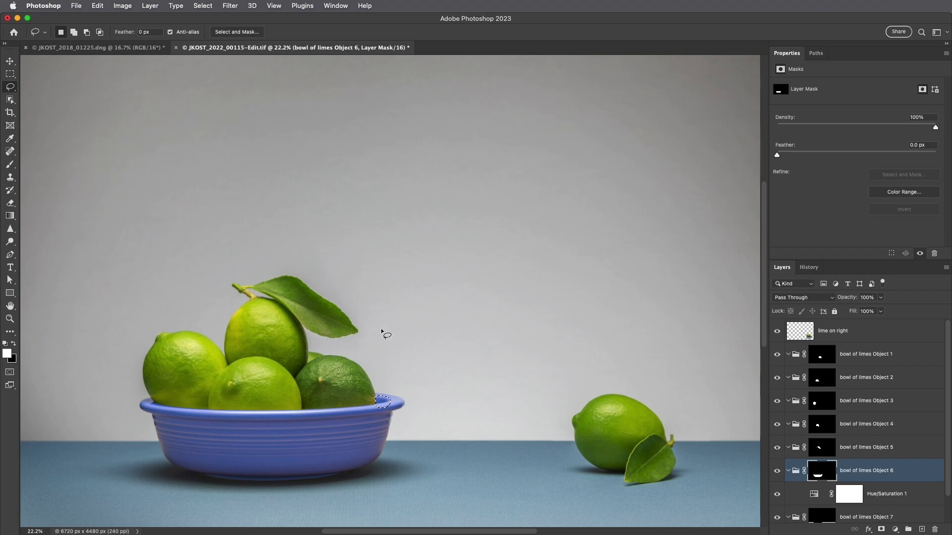
Deselect the rim patch with Ctrl+D.
left_click(203, 6)
key("Escape")
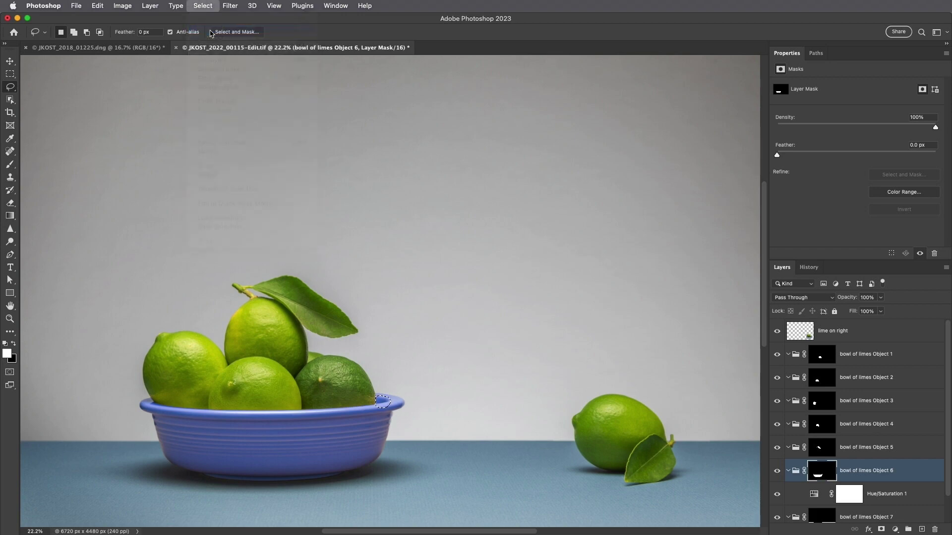
key("ctrl+d")
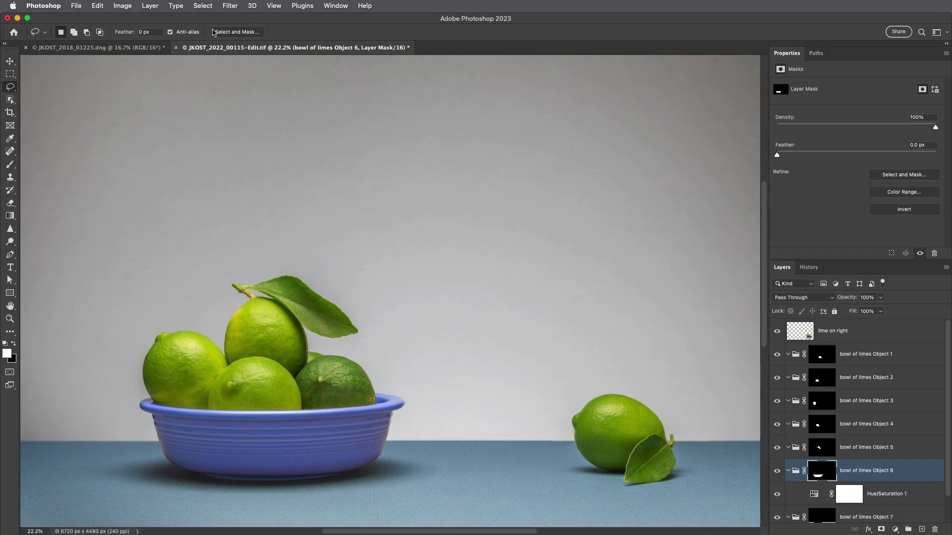
left_click(203, 6)
left_click(834, 335)
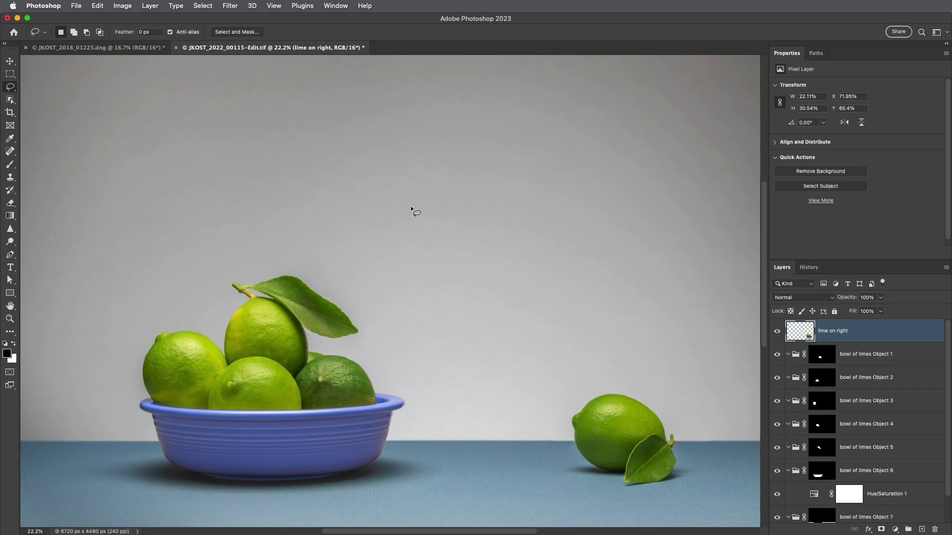
left_click(44, 6)
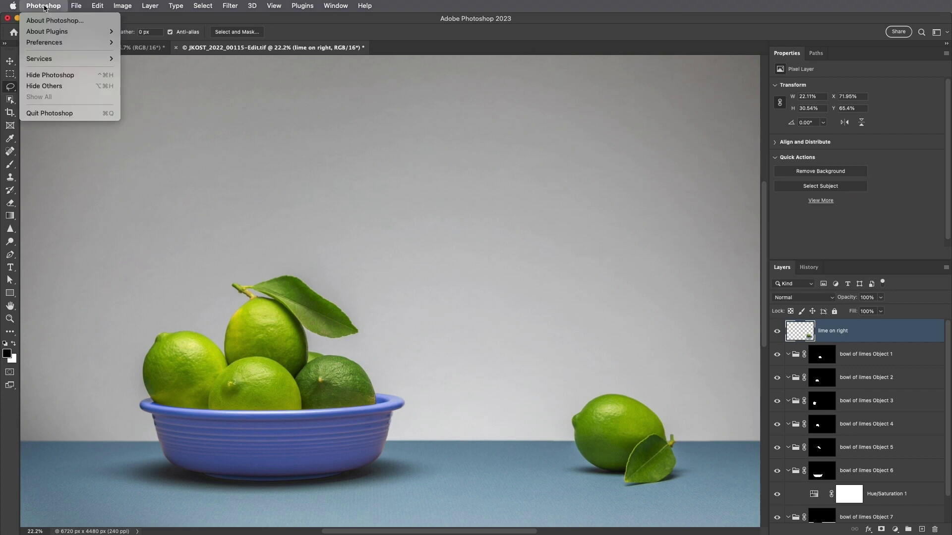
mouse_move(54, 42)
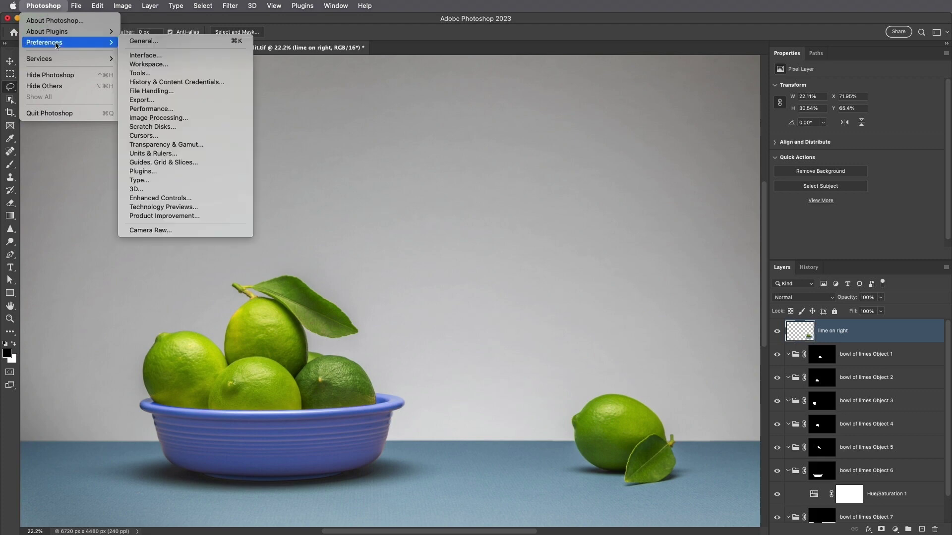
left_click(186, 120)
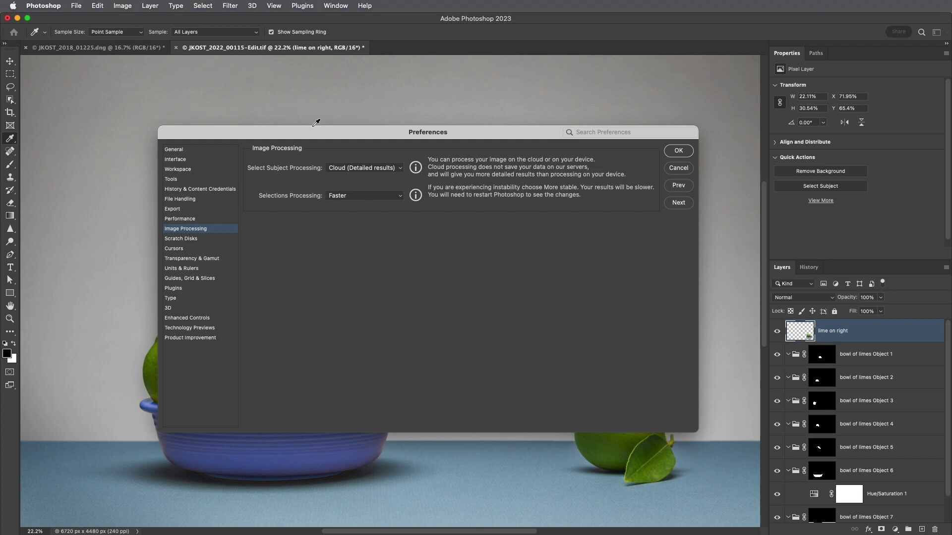
left_click(396, 171)
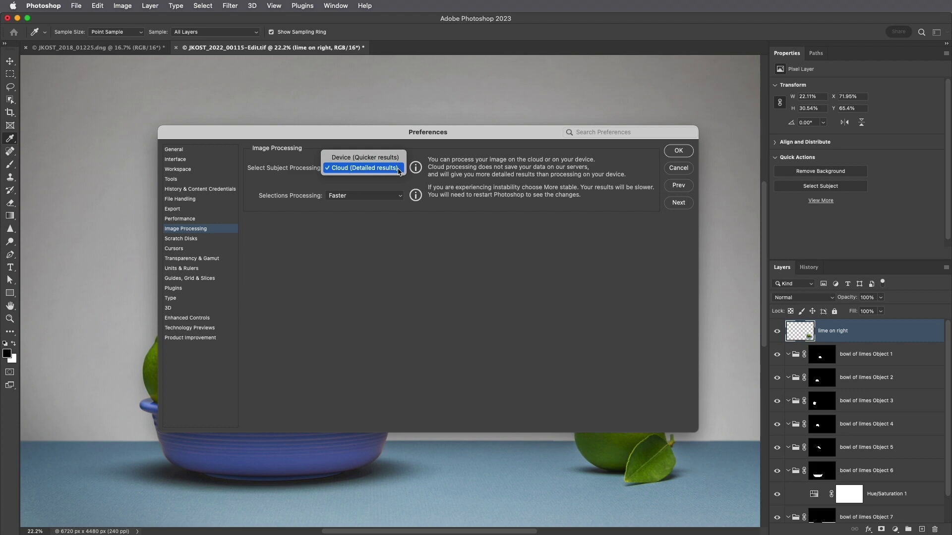
left_click(398, 170)
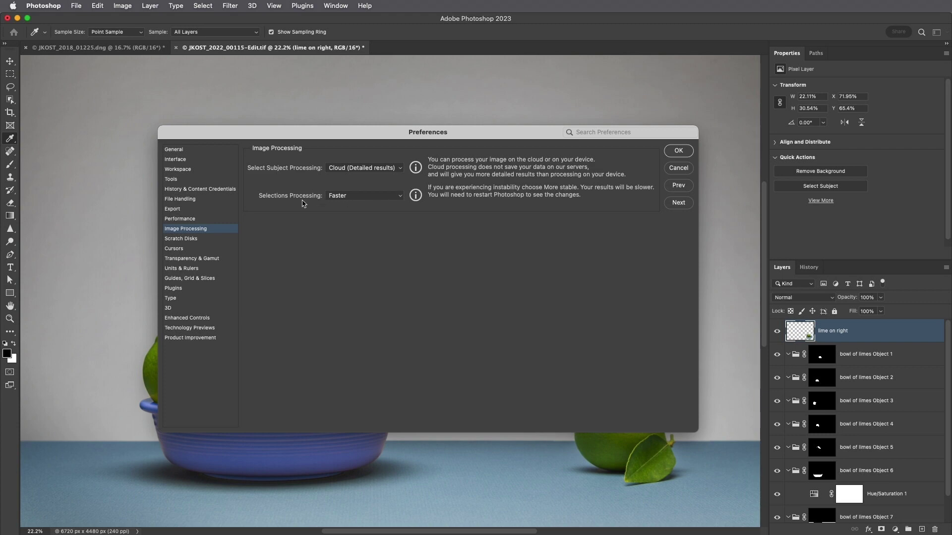
left_click(398, 197)
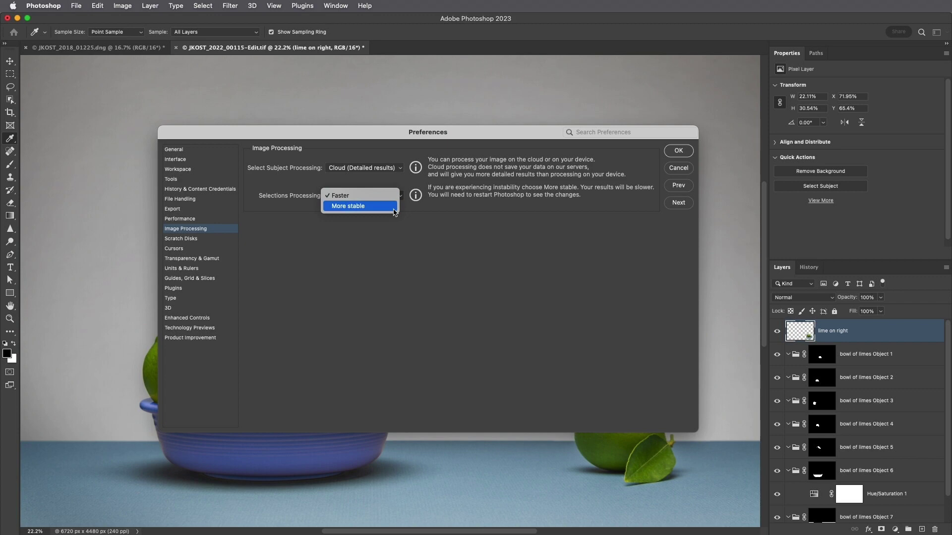
left_click(392, 199)
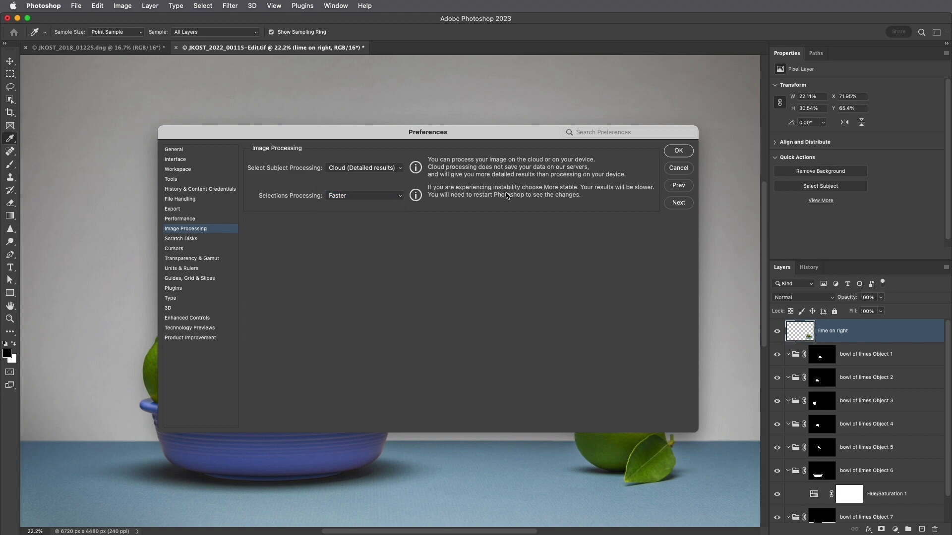
left_click(677, 152)
key("l")
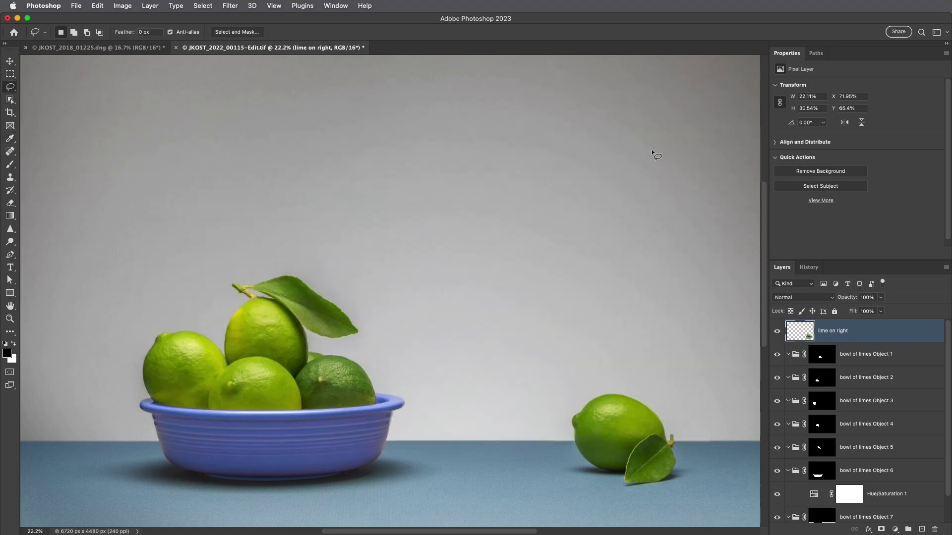
Select the bowl and right lime as subject on Device, then set processing back to Cloud.
left_click(10, 101)
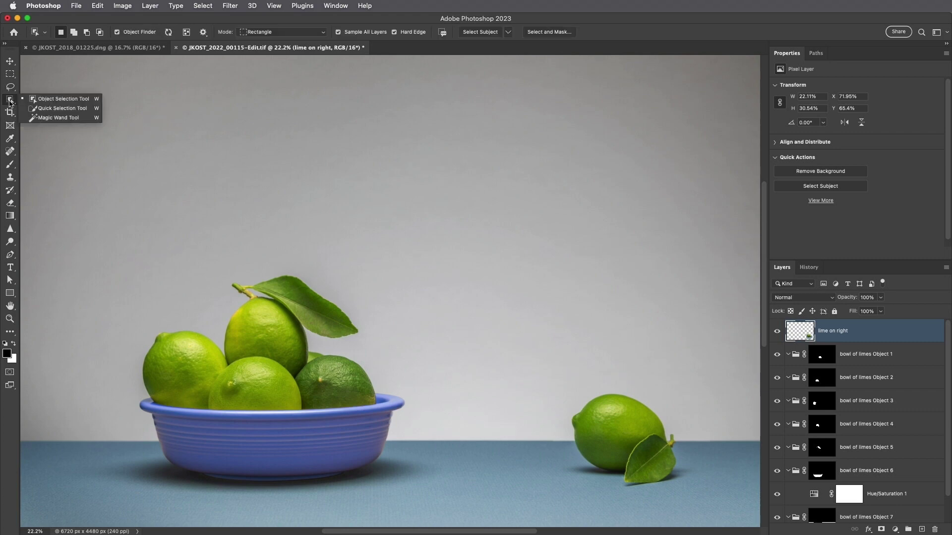
left_click(63, 99)
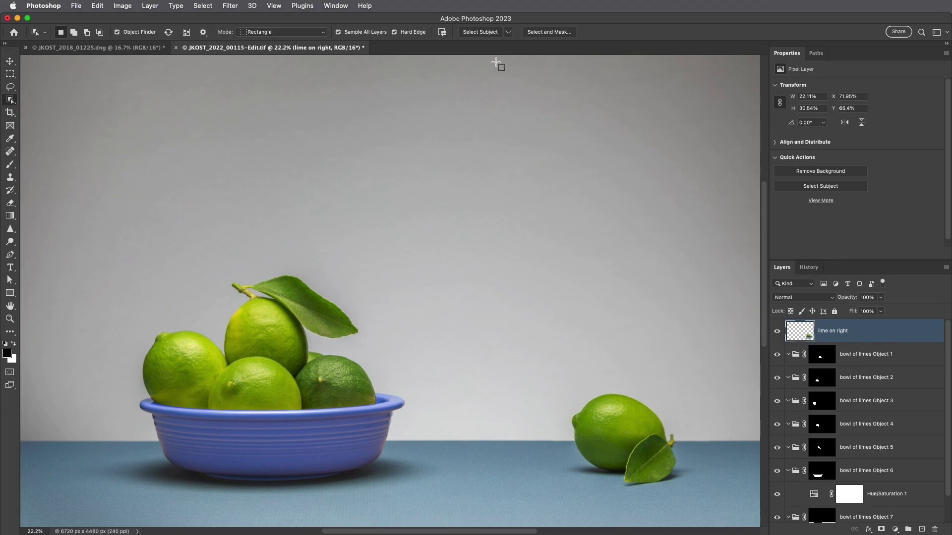
left_click(508, 31)
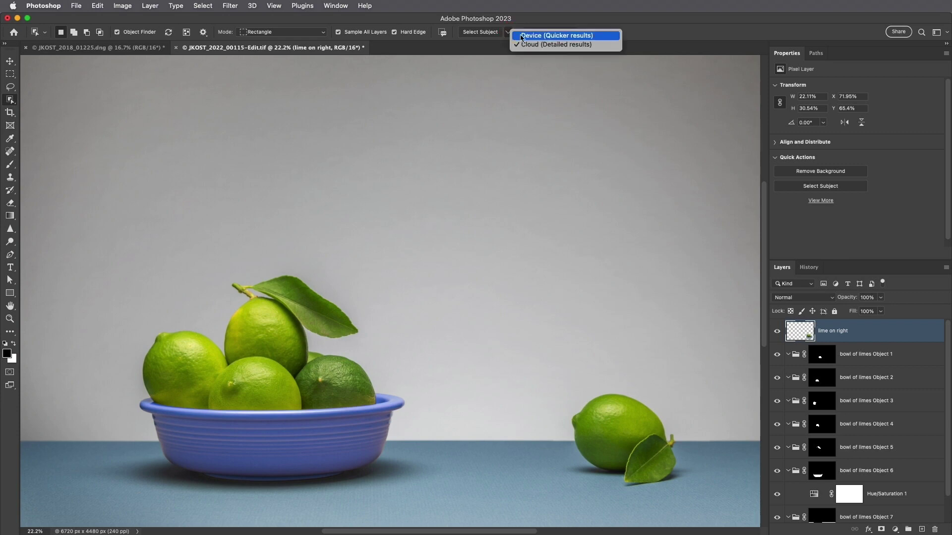
left_click(522, 35)
left_click_drag(126, 177, 699, 498)
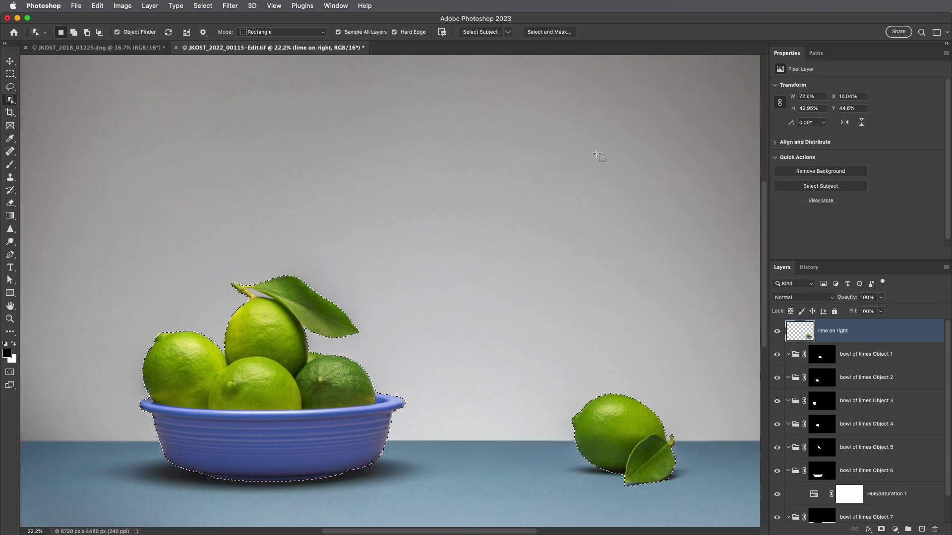
left_click(508, 32)
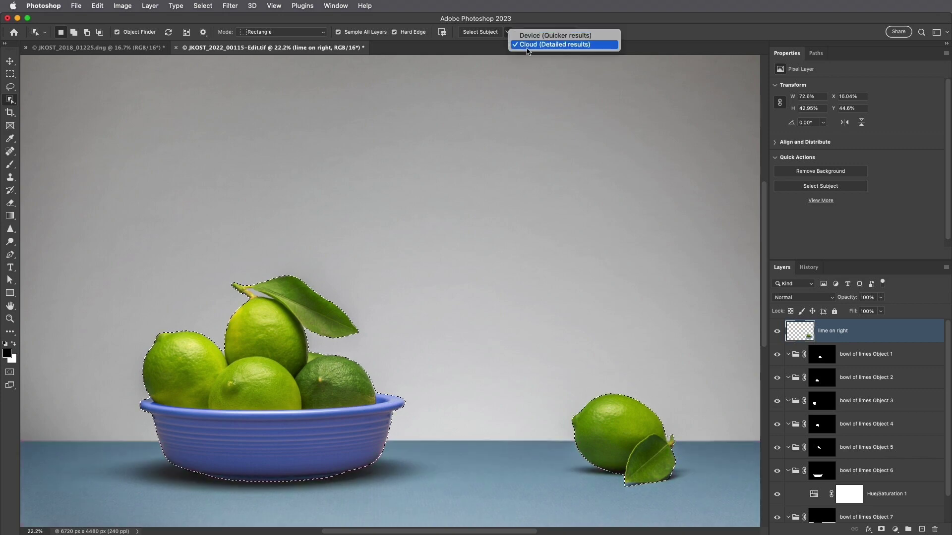
left_click(520, 132)
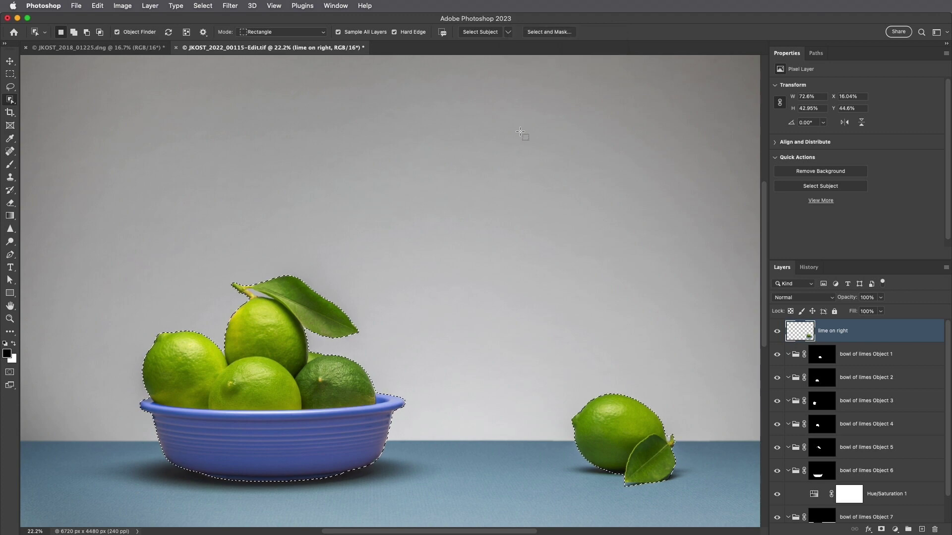